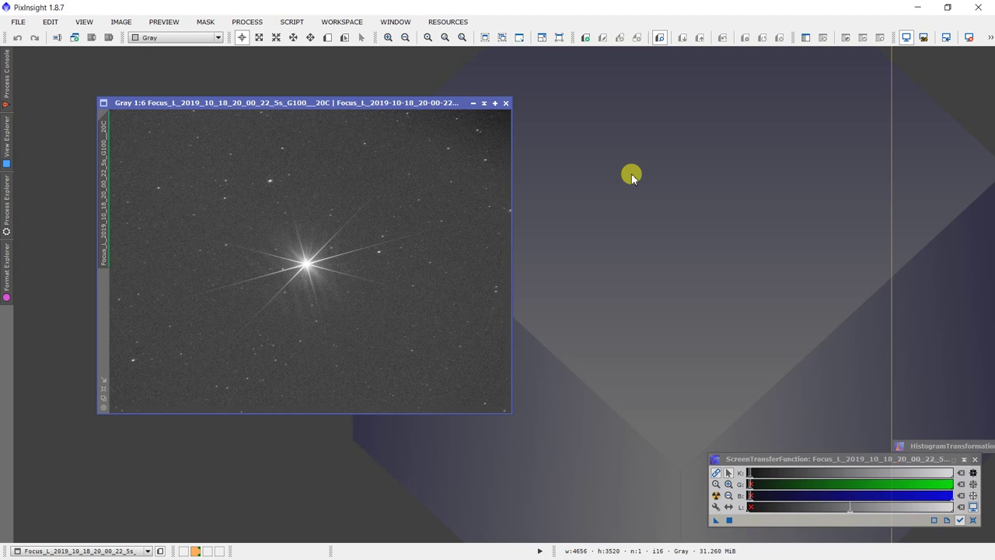
Maximize the Focus_L star image, display it at 1:1 scale and collapse the ScreenTransferFunction window.
double_click(367, 106)
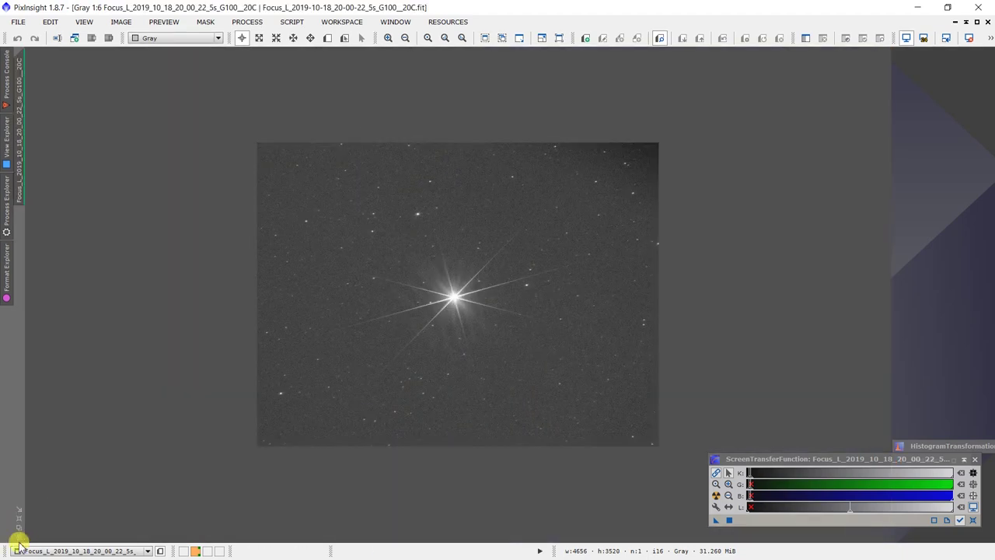
key(ctrl+1)
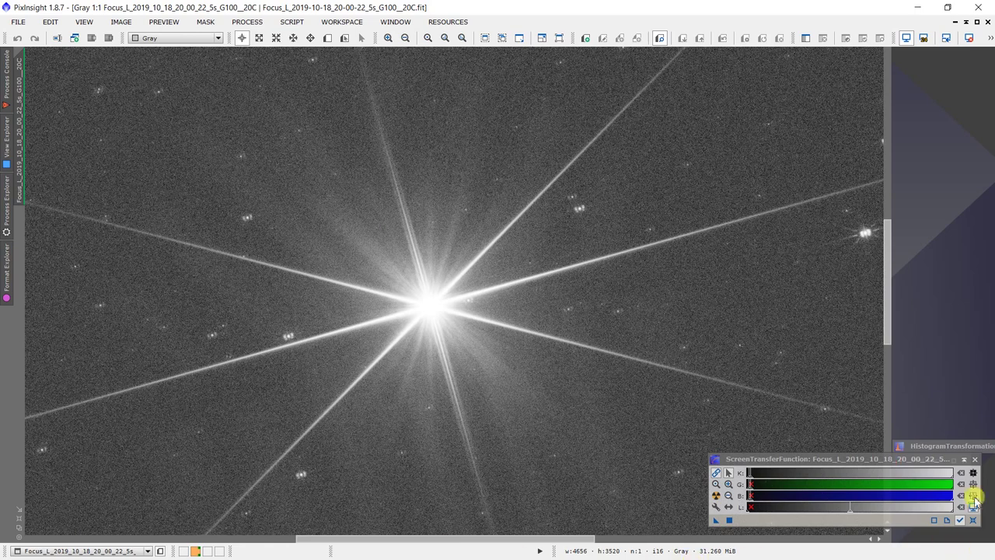
click(964, 459)
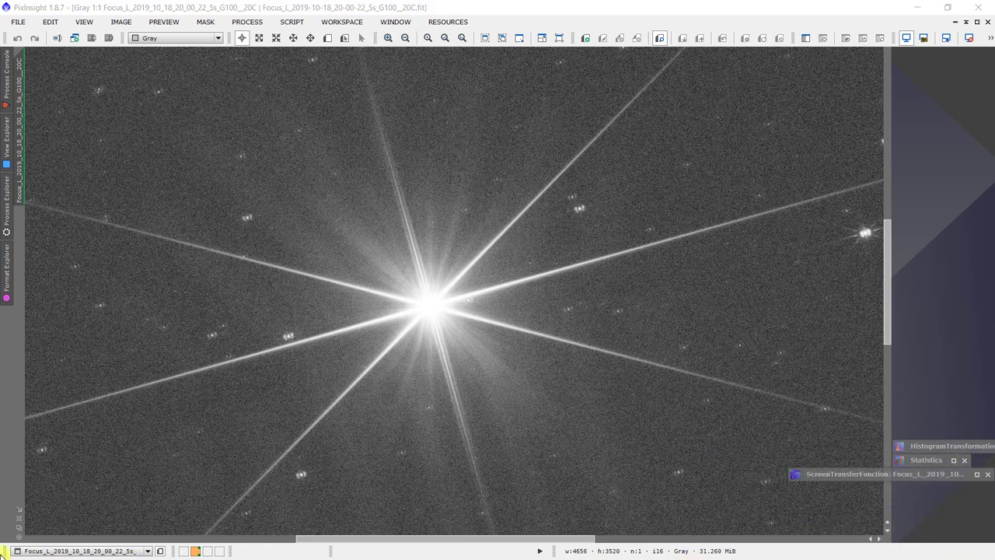
Switch to Bahtinov Grabber and set a capture area centred on the bright star, reaching out along its diffraction spikes.
key(alt+Tab)
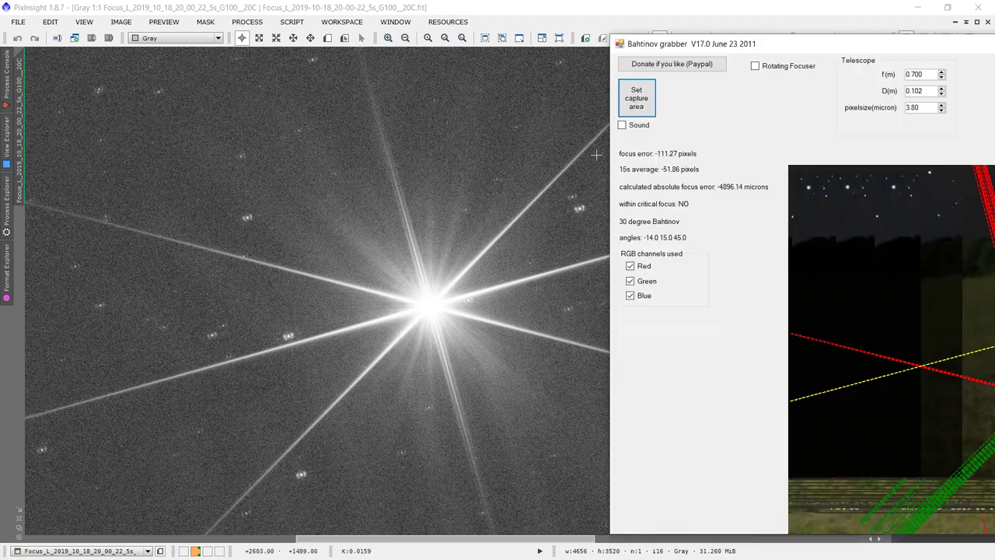
click(636, 98)
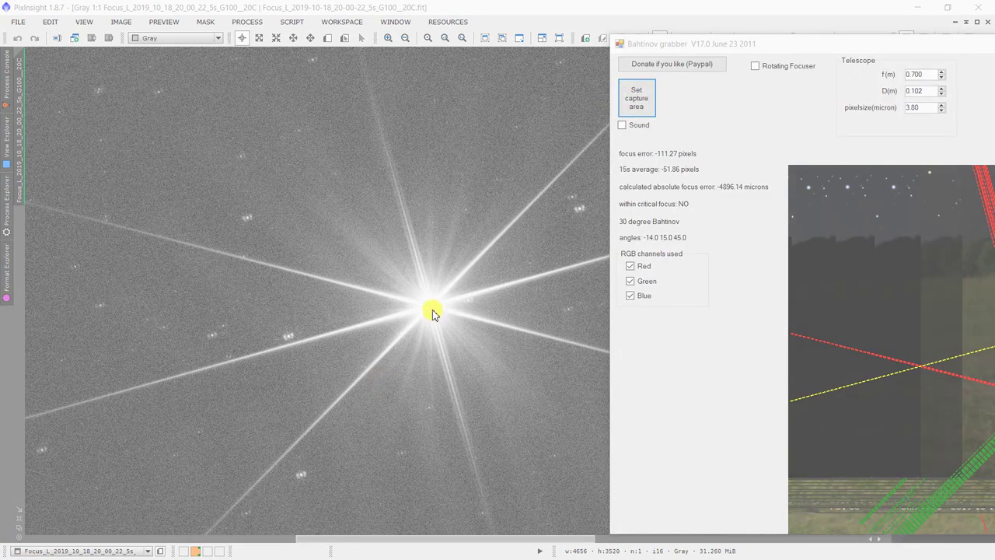
drag(433, 310, 601, 427)
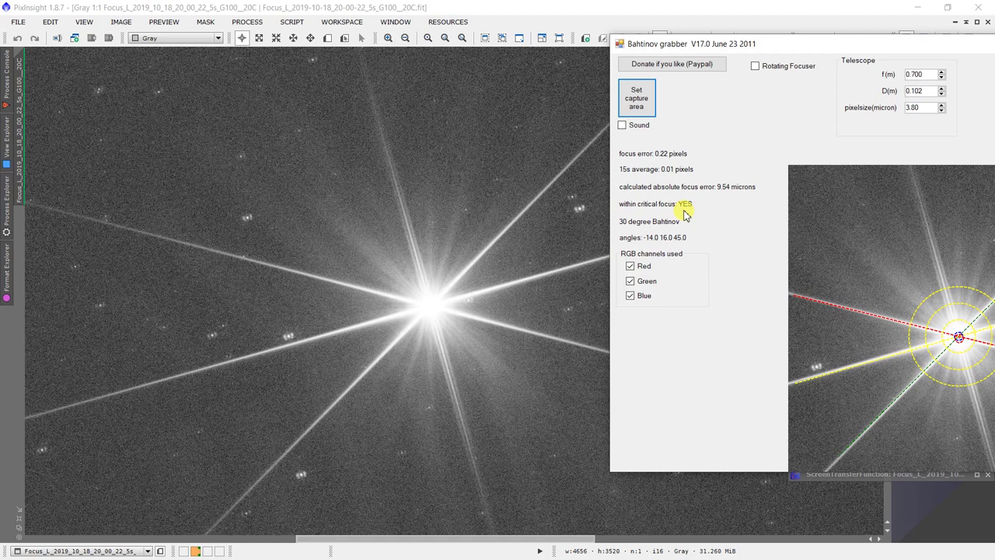
Restore the Focus_L image to its window, maximize it again at 1:1 and examine the bright star's diffraction spikes.
click(19, 531)
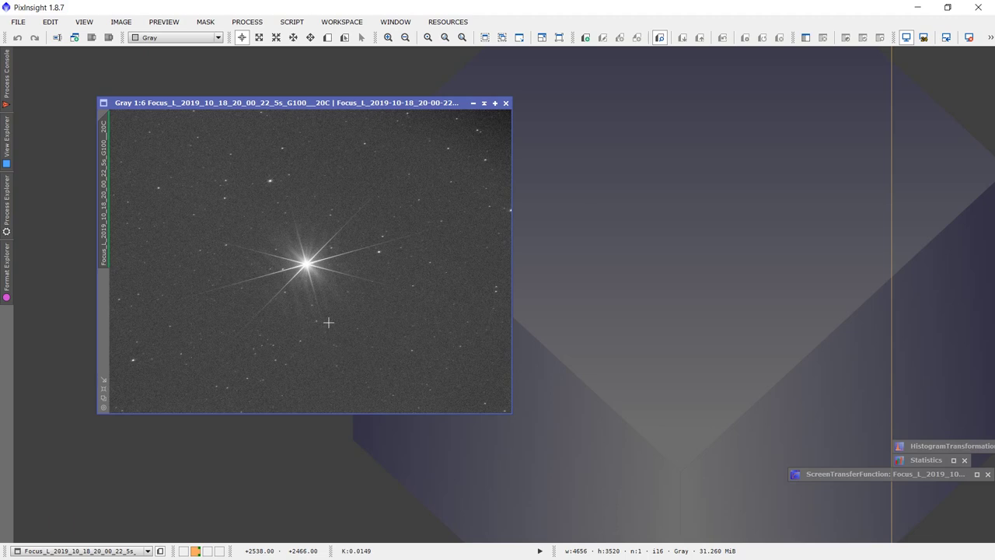
click(104, 406)
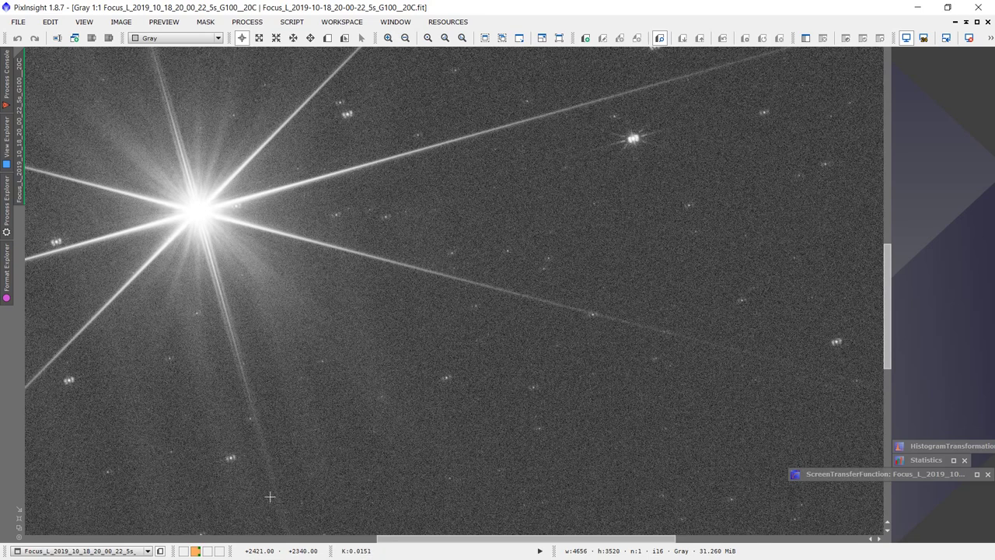
drag(388, 540, 355, 539)
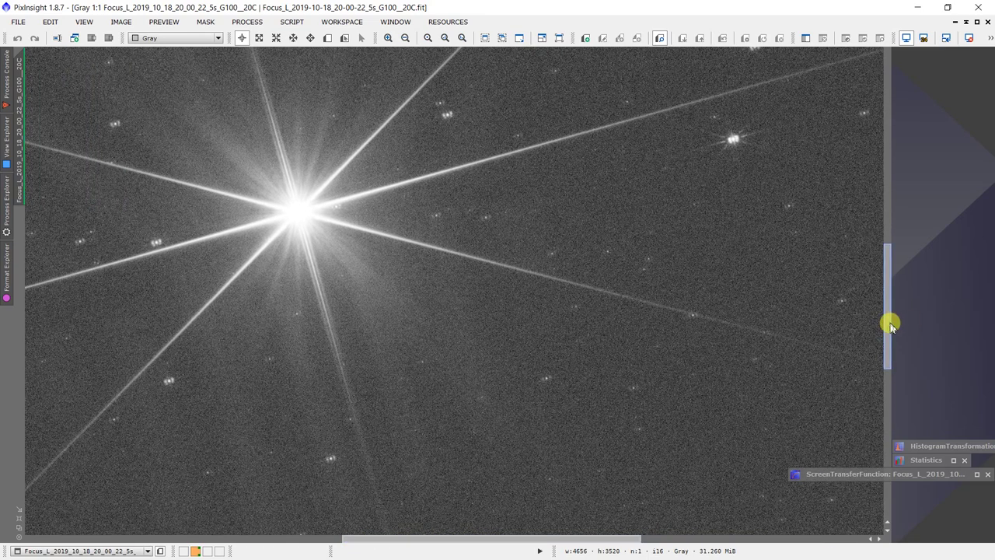
drag(890, 324, 888, 296)
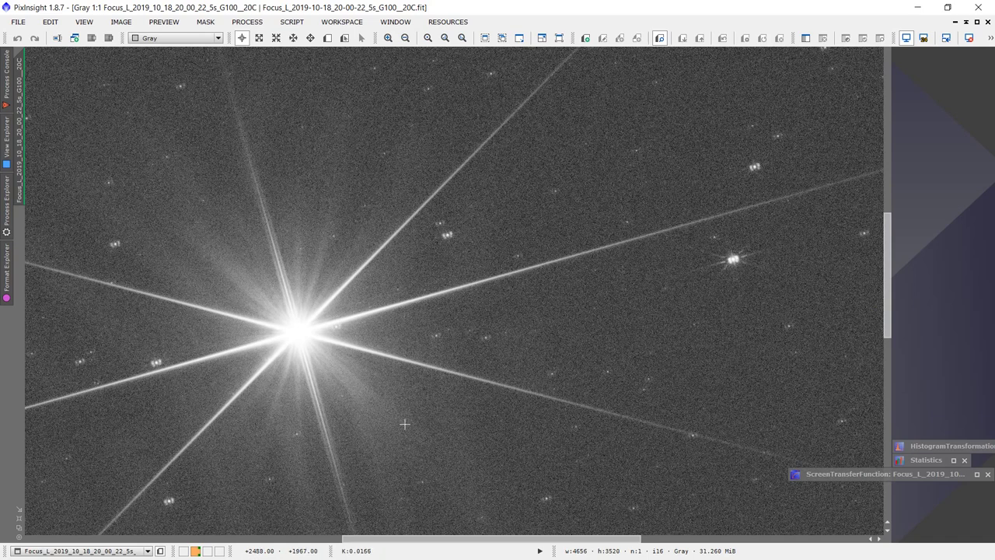
Collapse the Focus_L image and open the O3 and integration nebula images side by side for comparison.
click(966, 23)
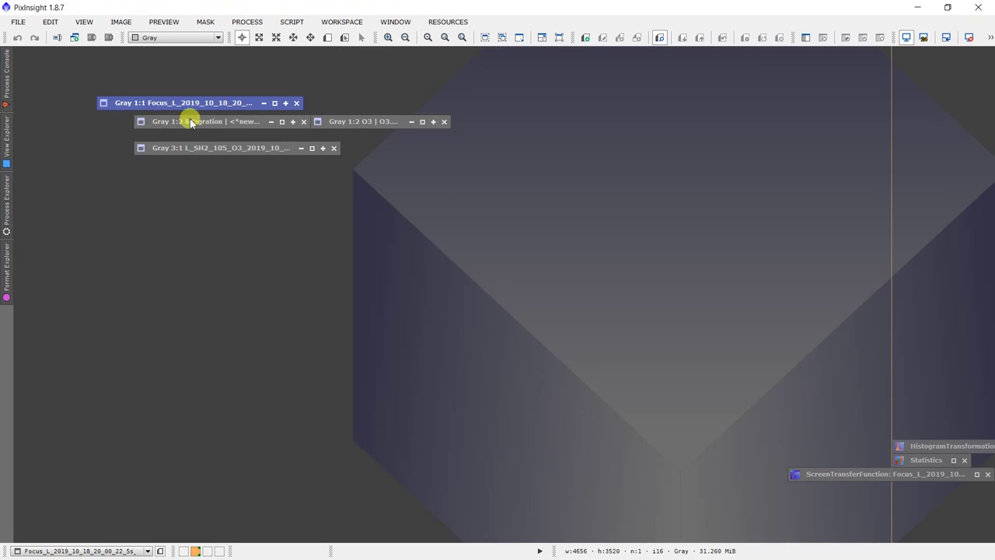
double_click(378, 122)
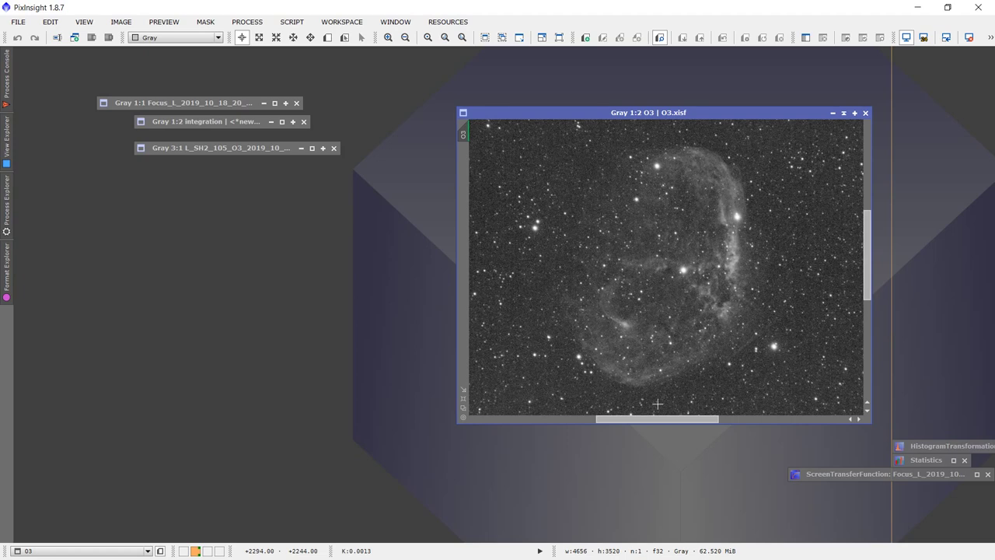
drag(179, 131, 178, 127)
double_click(178, 121)
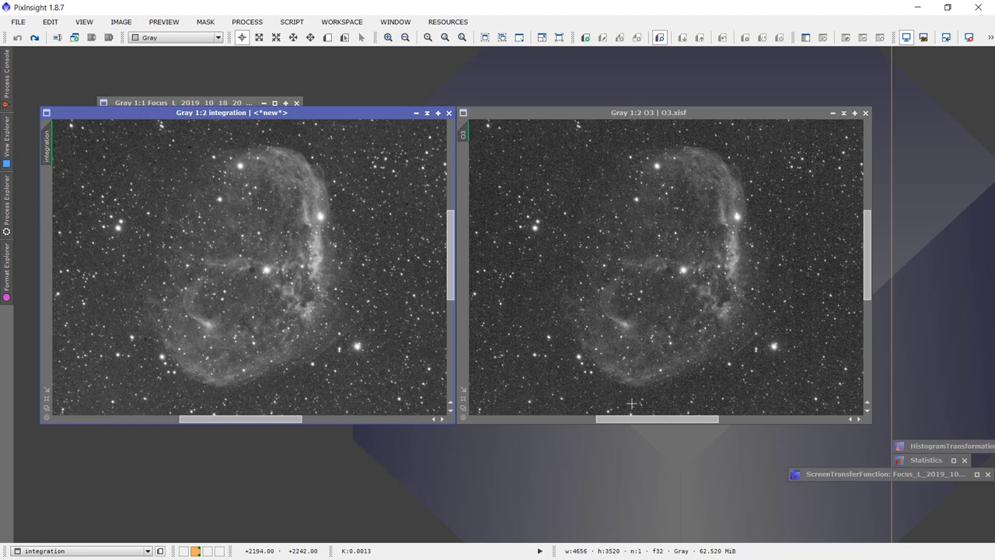
drag(464, 136, 451, 128)
mouse_move(464, 137)
click(448, 242)
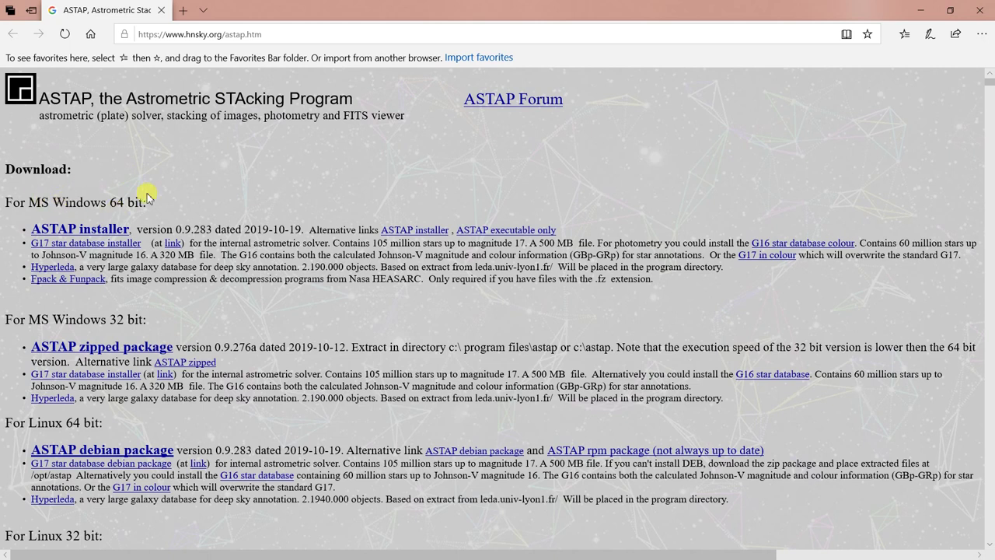
Look through the ASTAP web page for the installers and star databases offered for each operating system.
scroll(171, 338, down, 3)
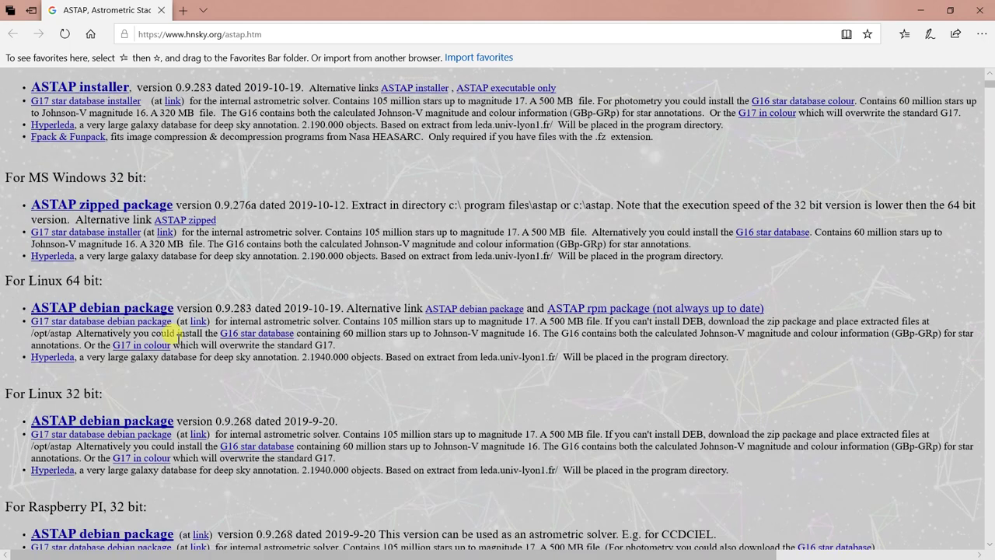
scroll(101, 295, down, 5)
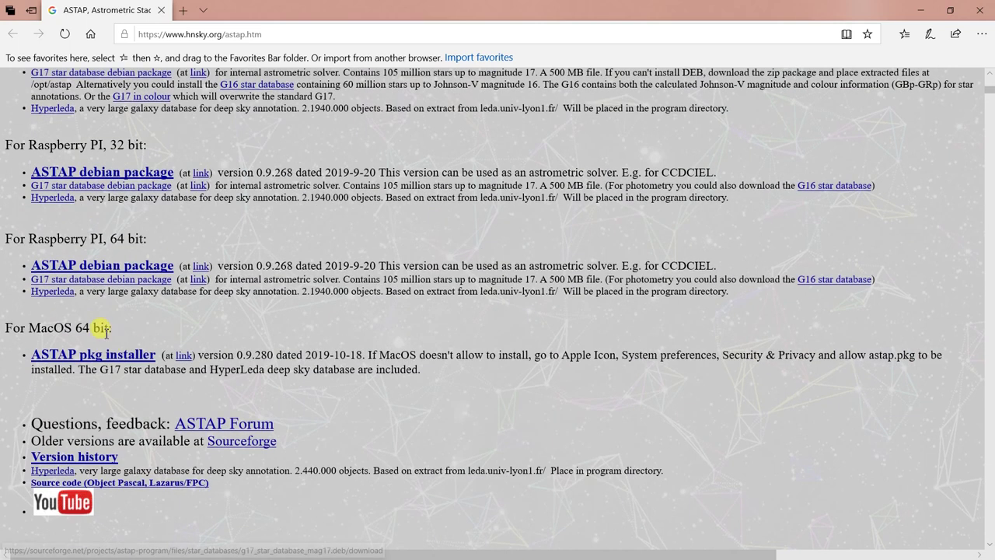
scroll(130, 400, up, 8)
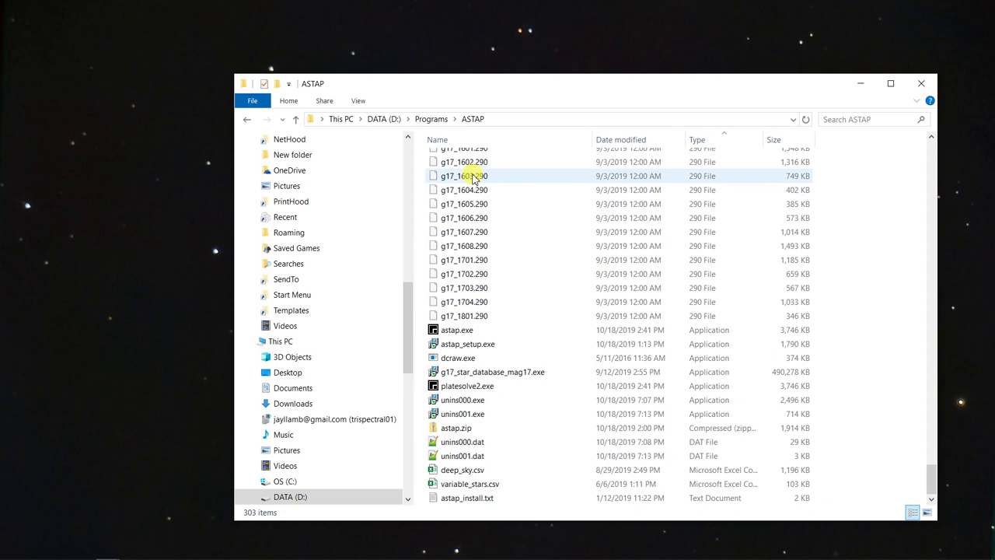
Make a copy of astap.exe within the same ASTAP program folder.
mouse_move(465, 349)
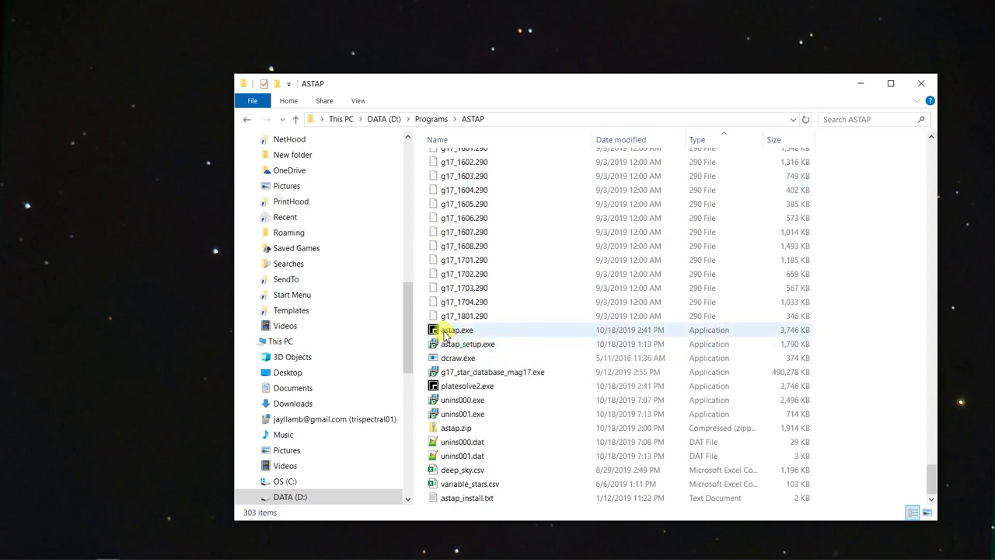
mouse_move(444, 334)
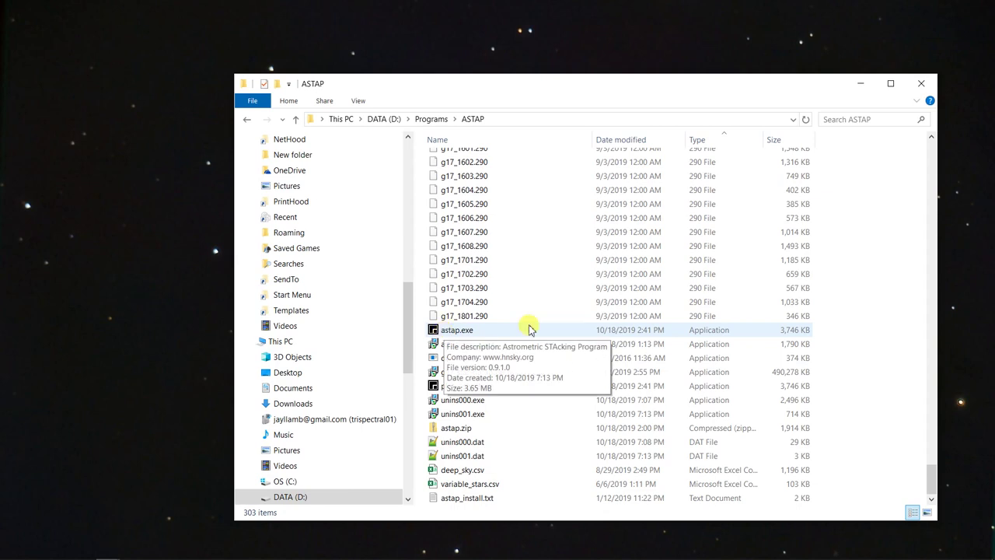
click(450, 329)
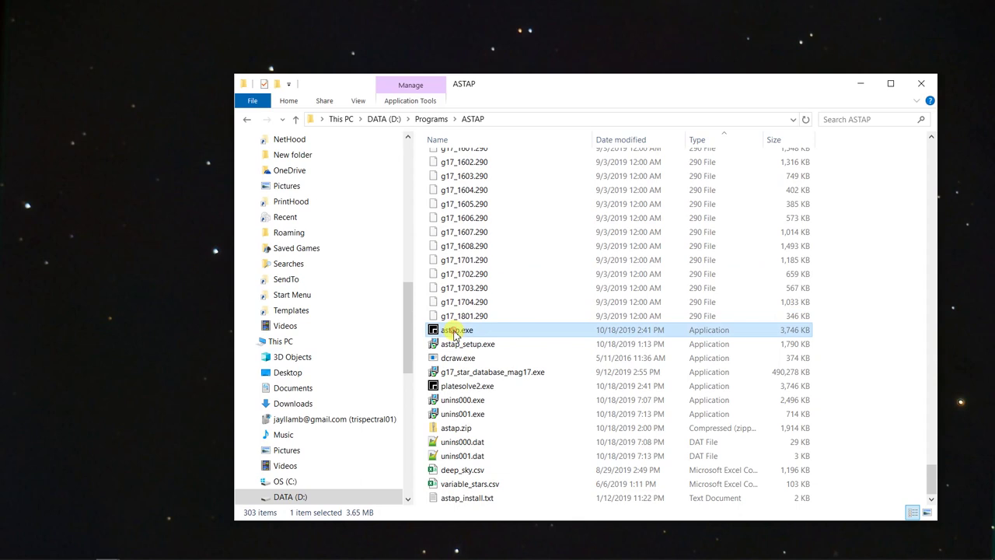
right_click(445, 329)
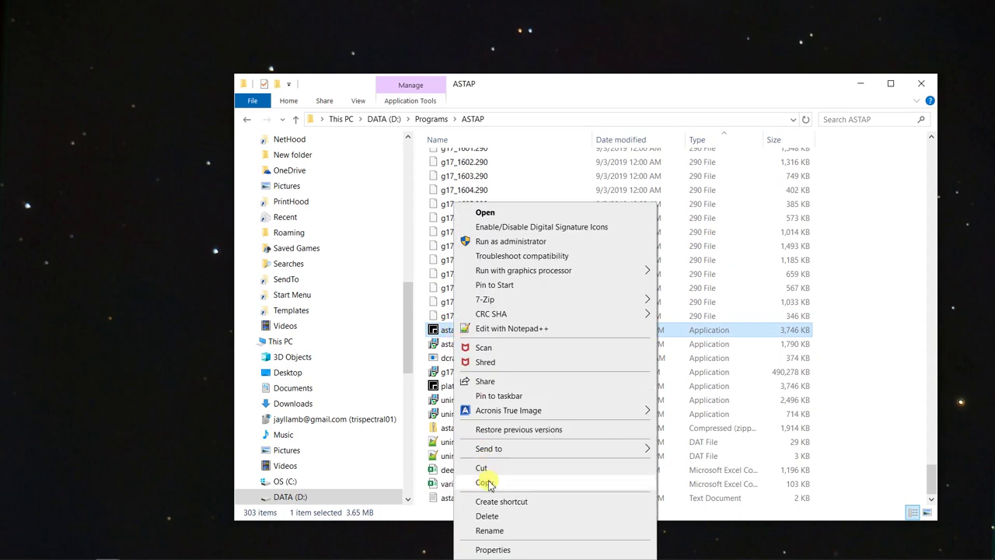
click(484, 482)
click(549, 205)
right_click(550, 210)
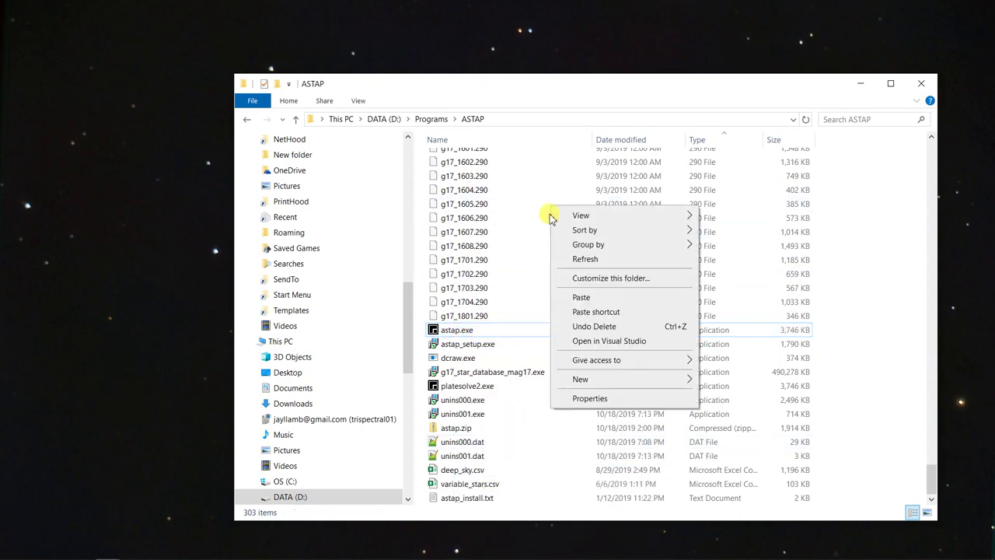
click(575, 297)
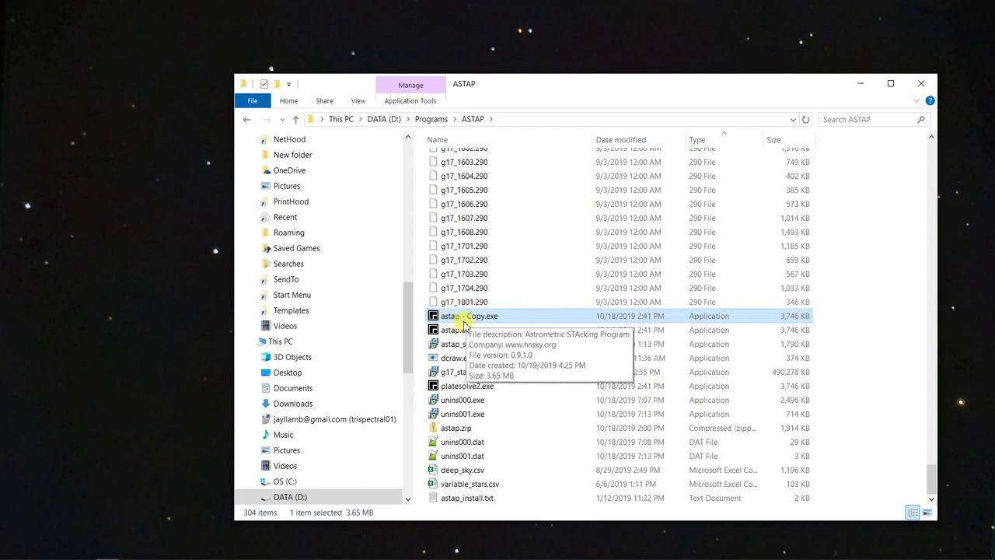
Open the name of the copied astap executable for editing, leave it as it is and delete the copy.
click(471, 315)
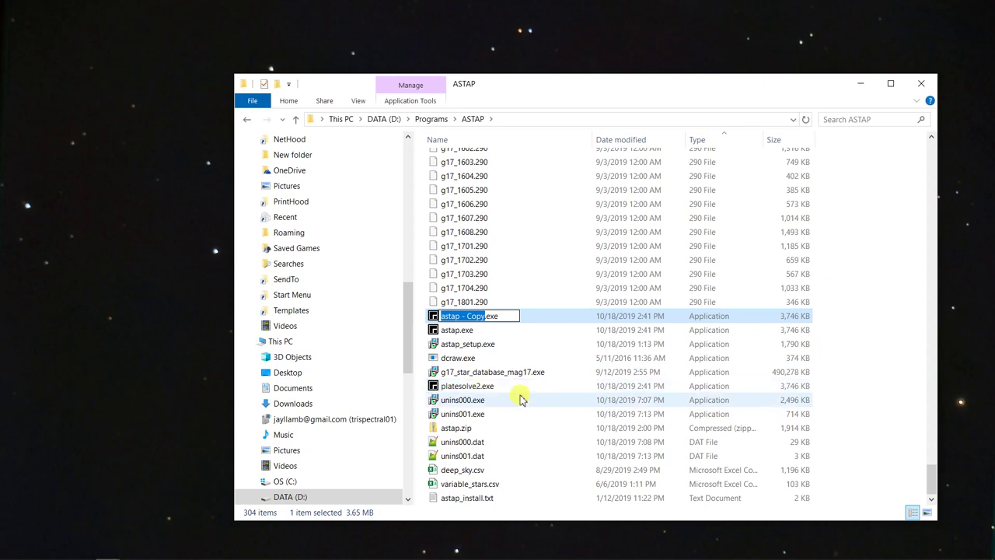
click(430, 318)
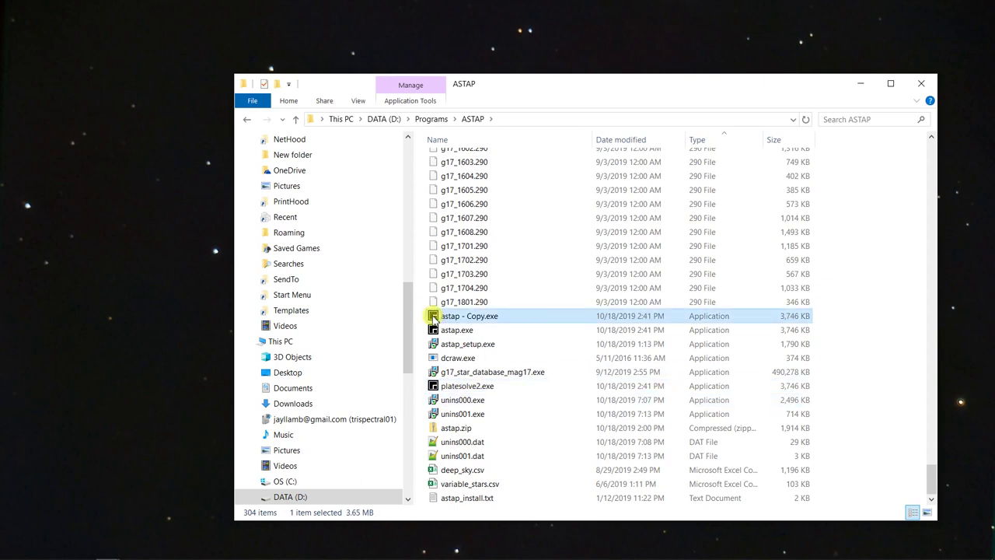
key(Delete)
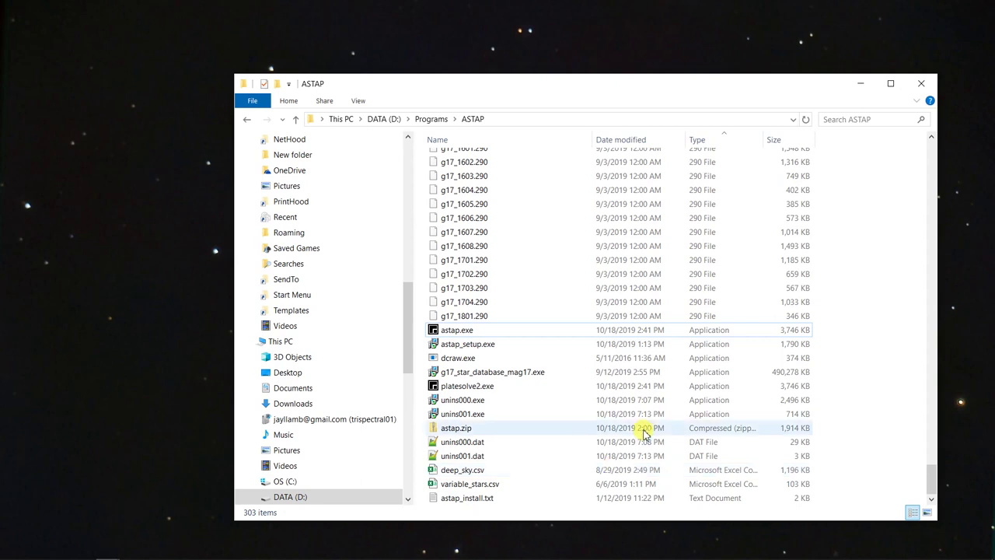
Minimize the ASTAP folder window, switch to Astro Photography Tool and open Point Craft from the gear controls.
click(858, 84)
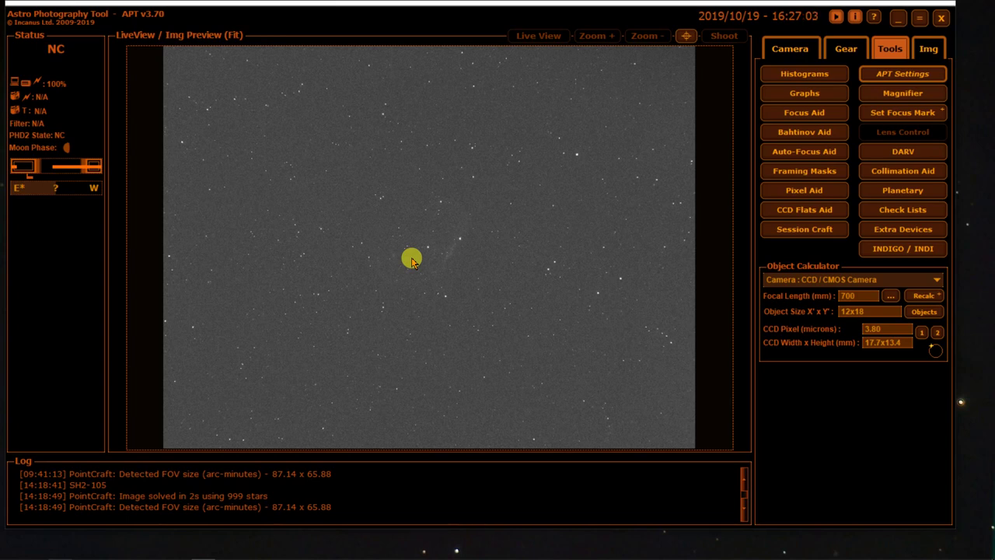
click(849, 53)
click(861, 178)
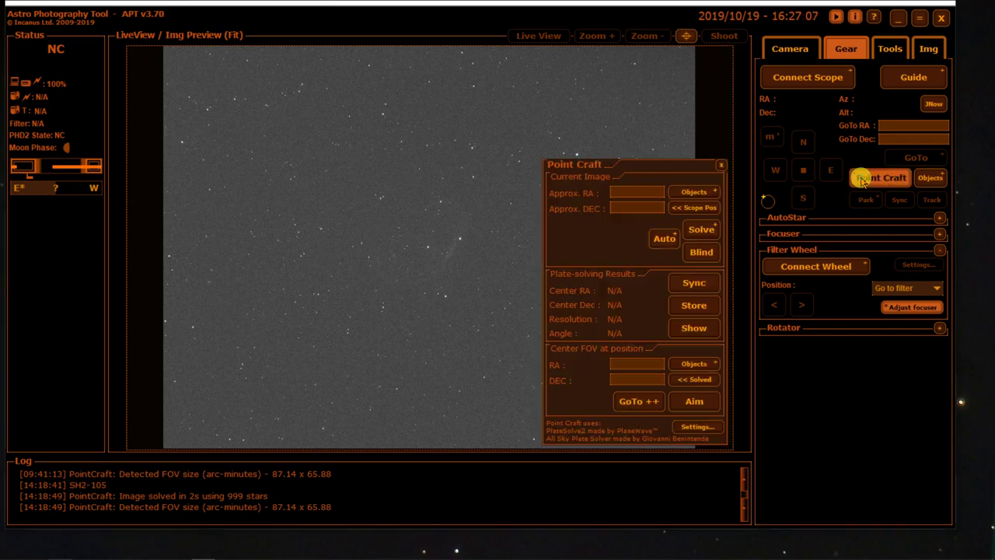
Check the PlateSolve2 path and the other plate-solving options in the Point Craft settings, and close them without saving.
click(698, 426)
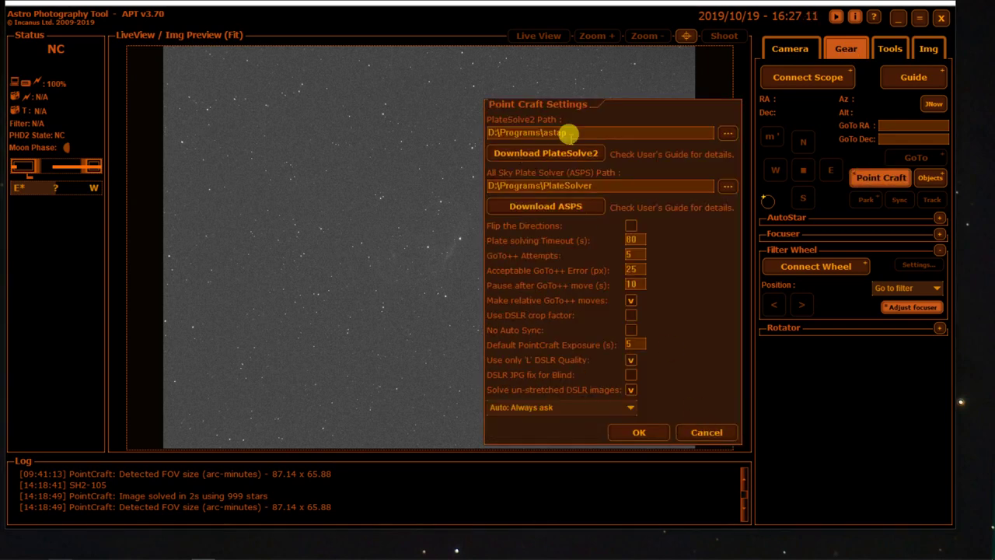
drag(568, 133, 475, 126)
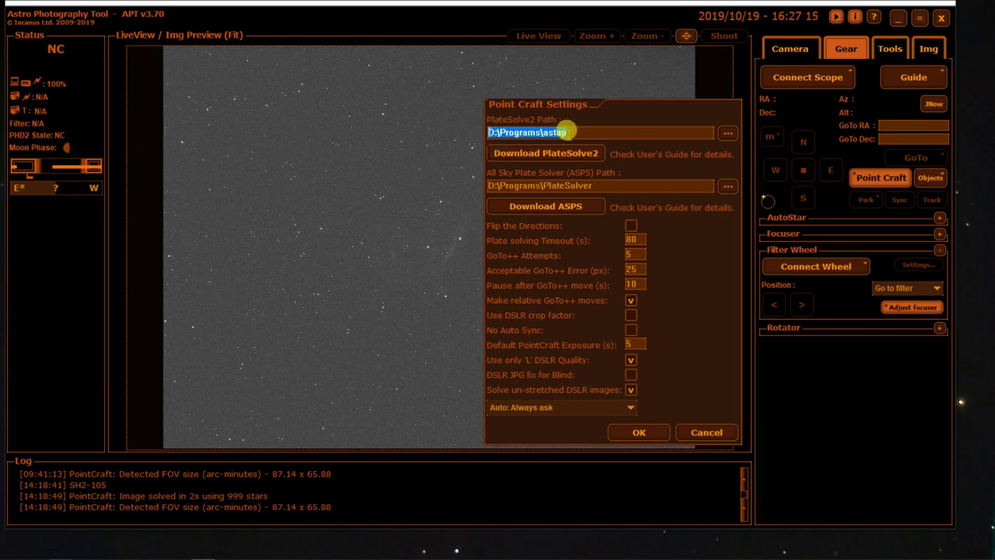
mouse_move(572, 128)
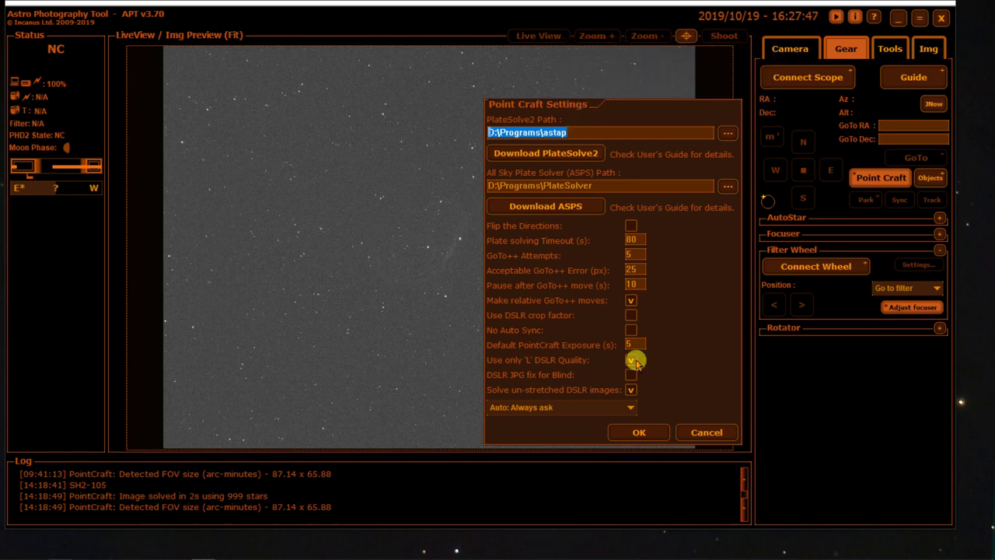
click(704, 432)
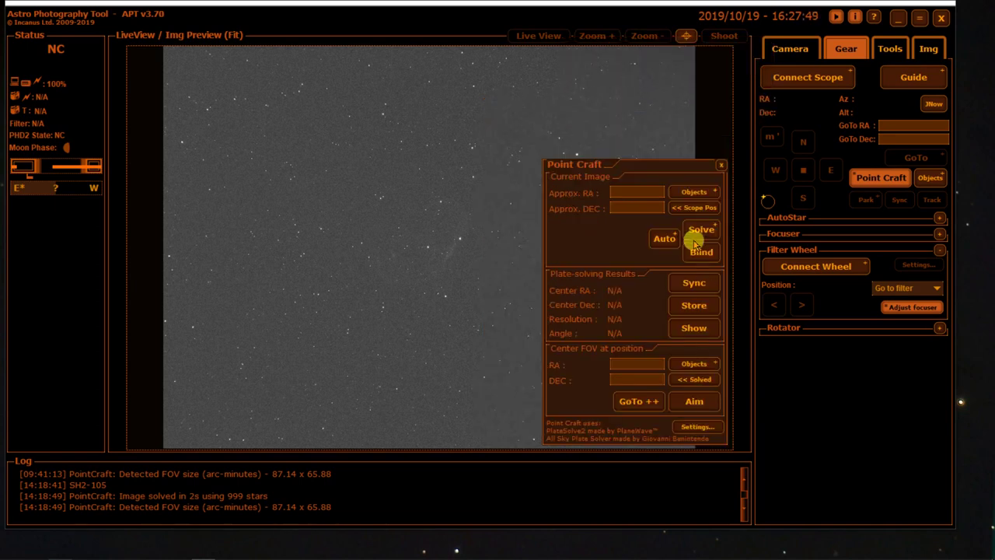
Load the SH2-105 Crecent Nebula coordinates from the custom objects as the approximate position and plate-solve the current image.
click(691, 194)
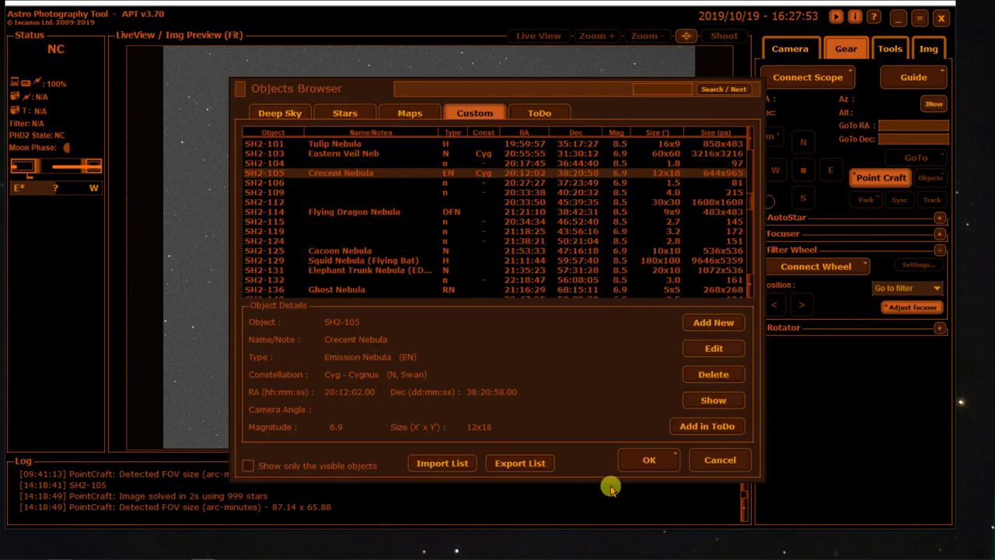
click(634, 460)
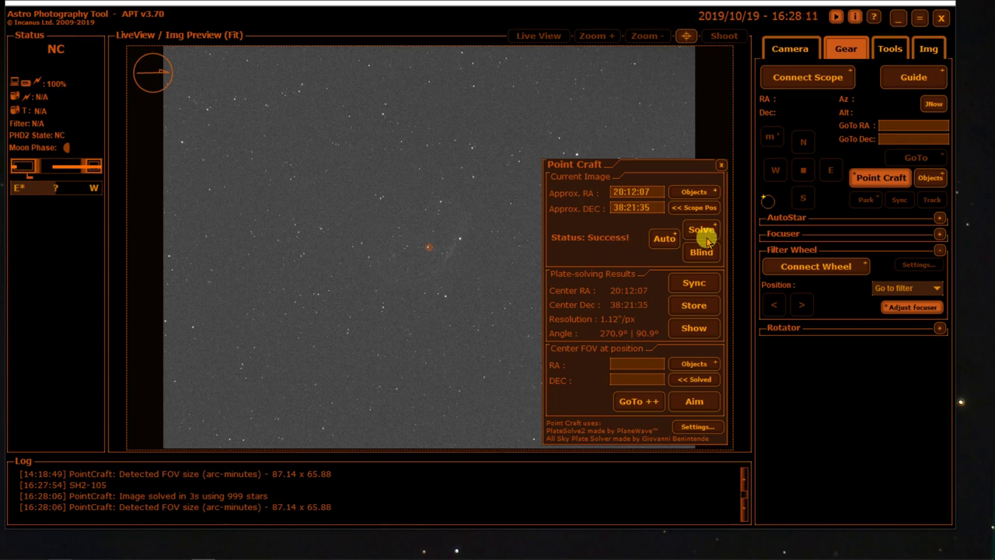
Set the PlateSolve2 path in the Point Craft settings to D:\Programs\platesolve2 and plate-solve the current image.
click(687, 425)
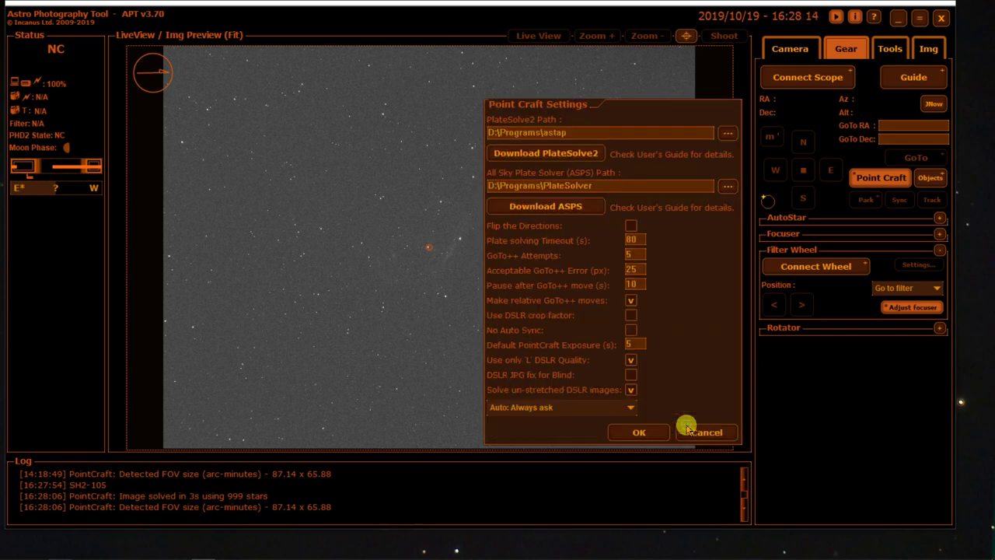
double_click(581, 134)
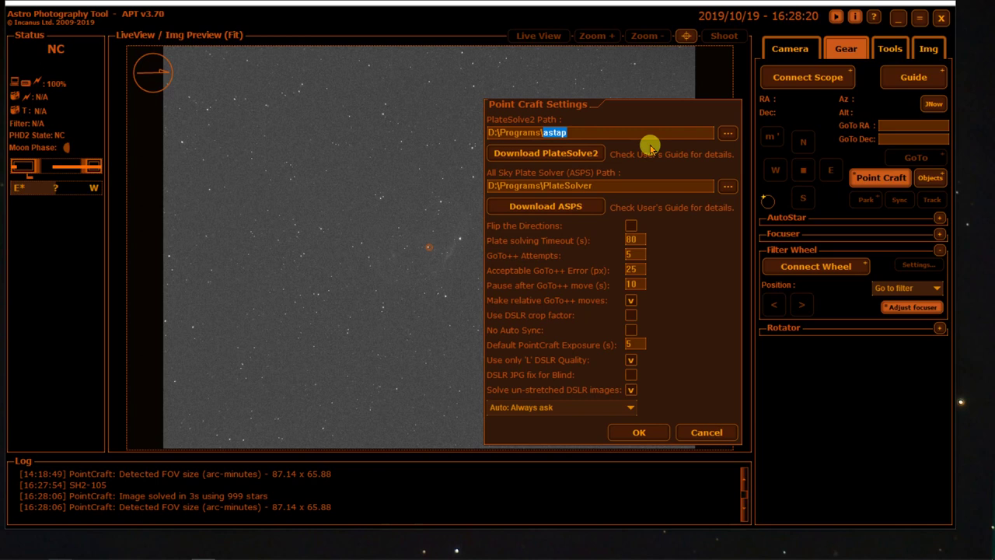
text(plat)
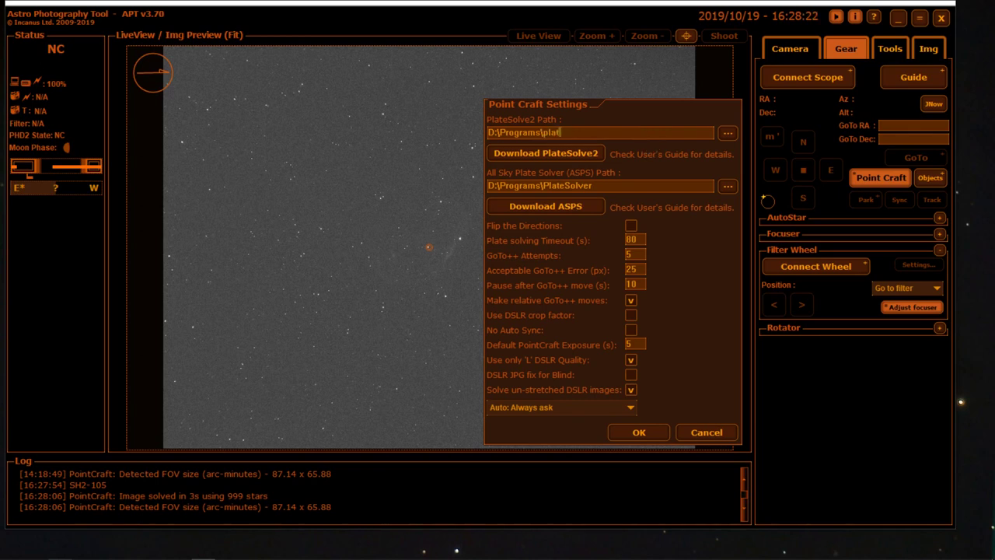
text(esolve2)
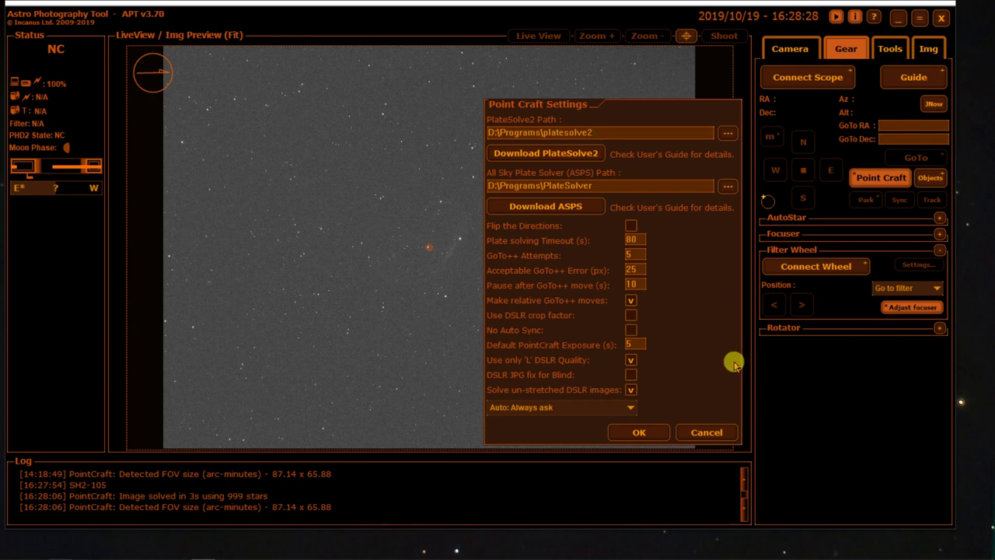
click(634, 432)
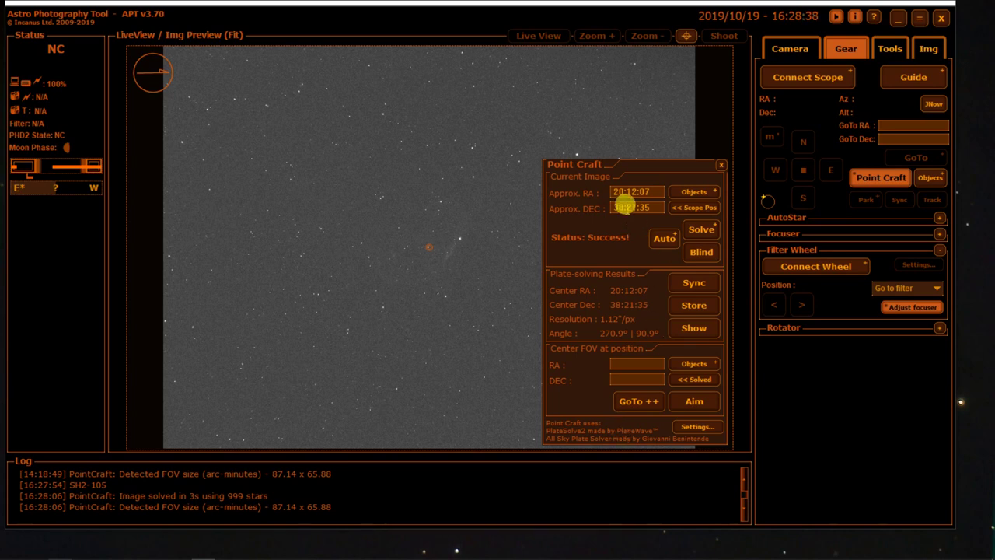
click(719, 233)
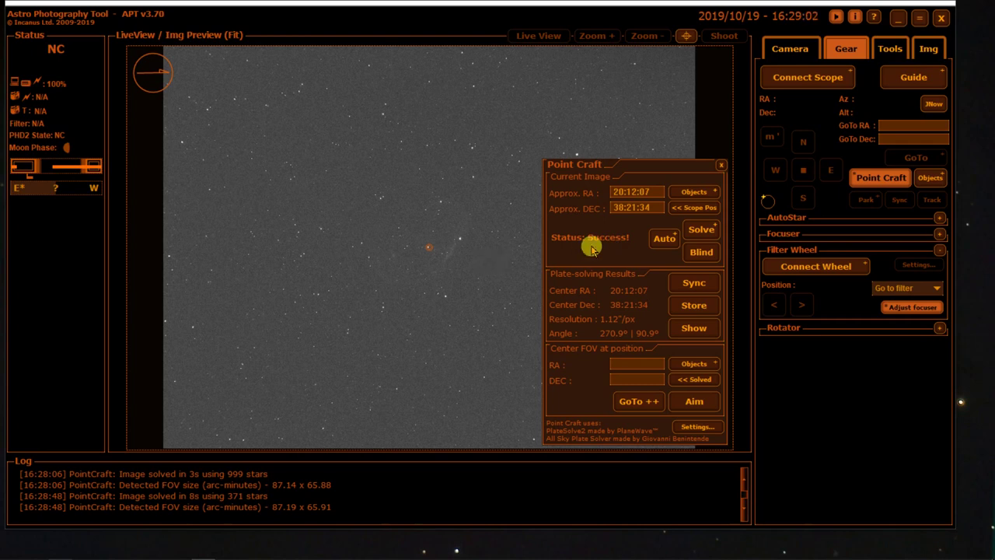
Set the PlateSolve2 path back to D:\Programs\astap and start plate-solving the current image again.
click(682, 430)
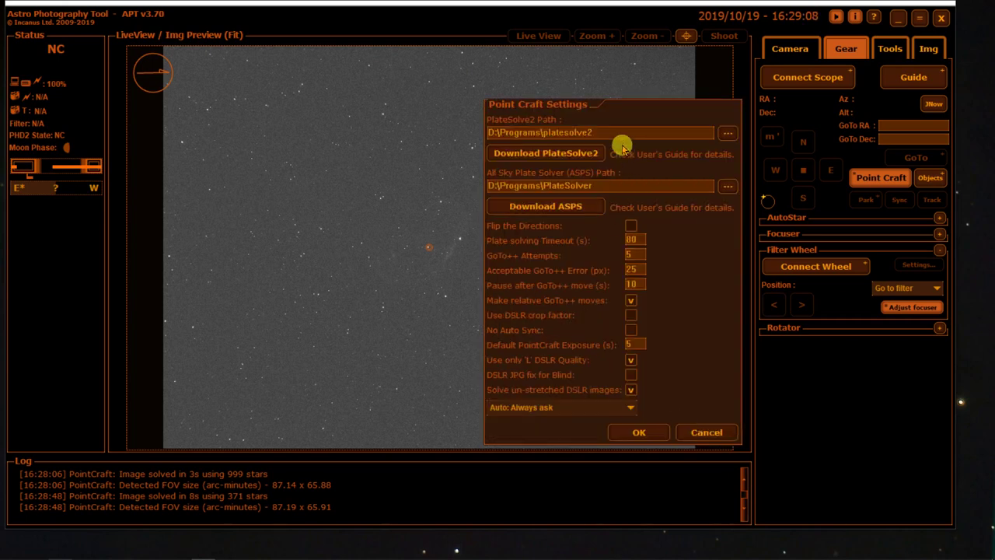
drag(612, 134, 544, 134)
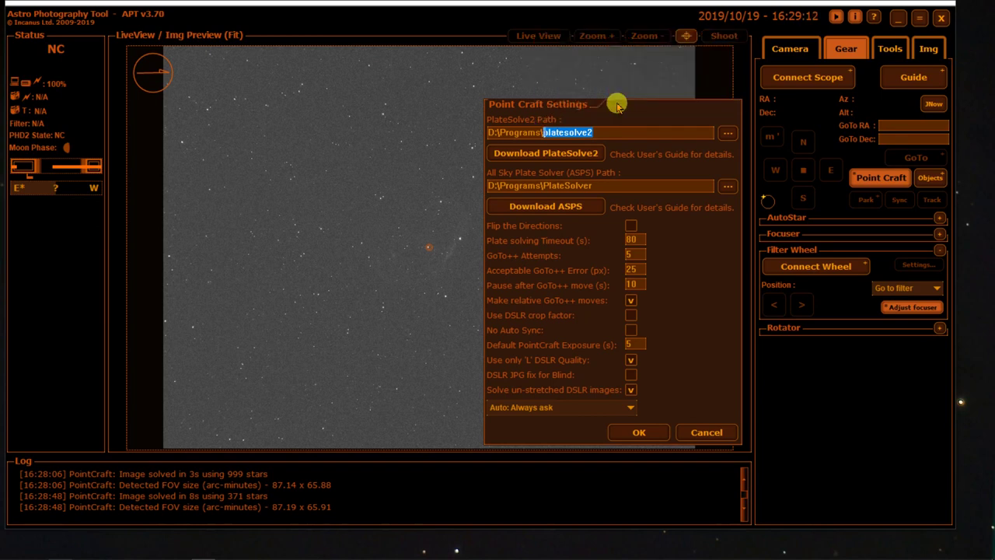
text(astap)
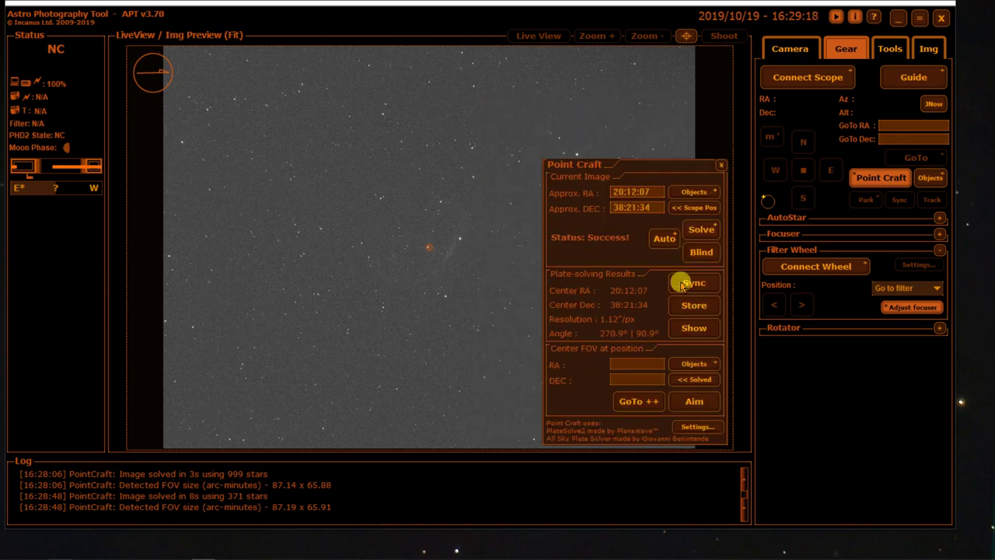
click(699, 231)
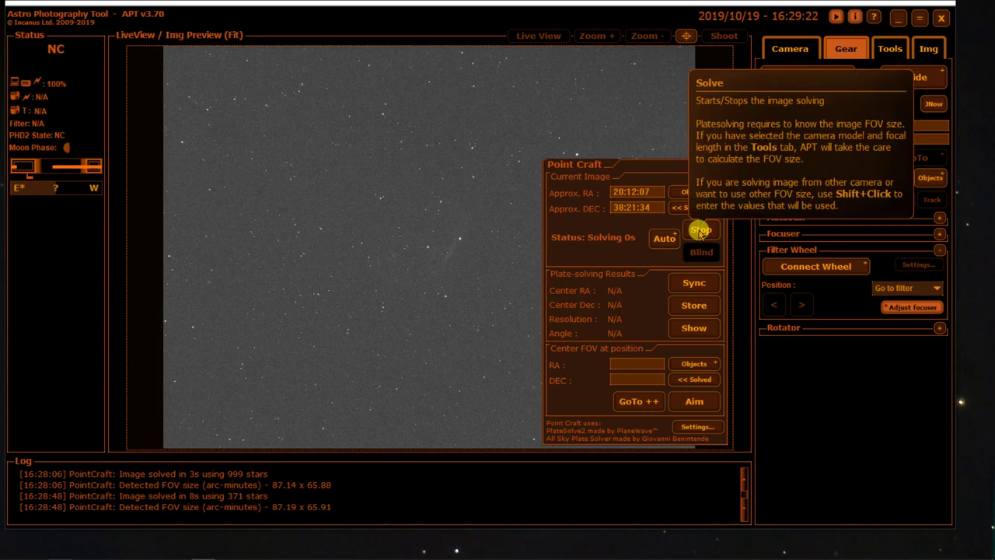